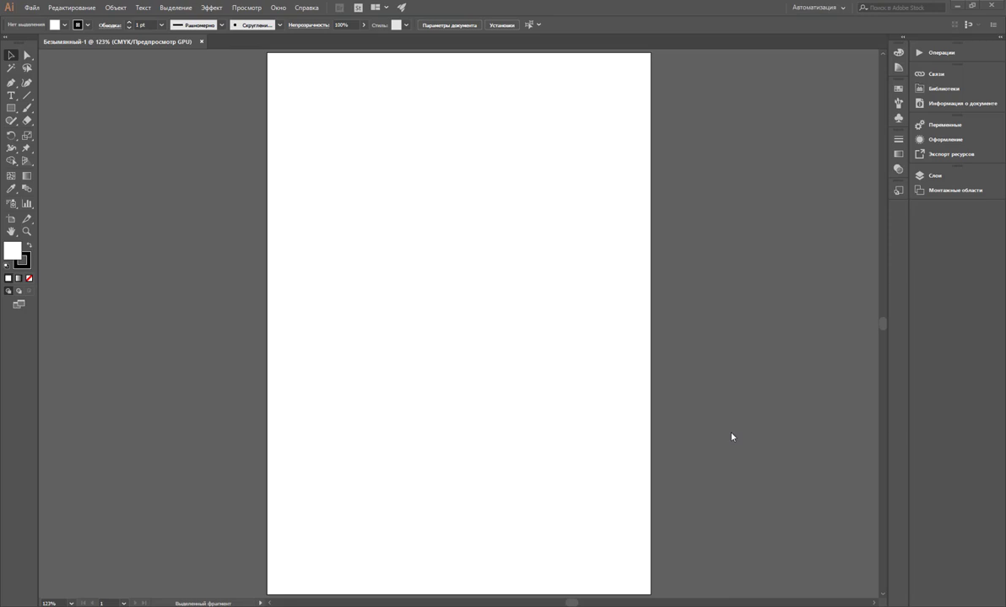
Step: Show the Window > Workspace submenu listing the available workspaces
left_click(277, 7)
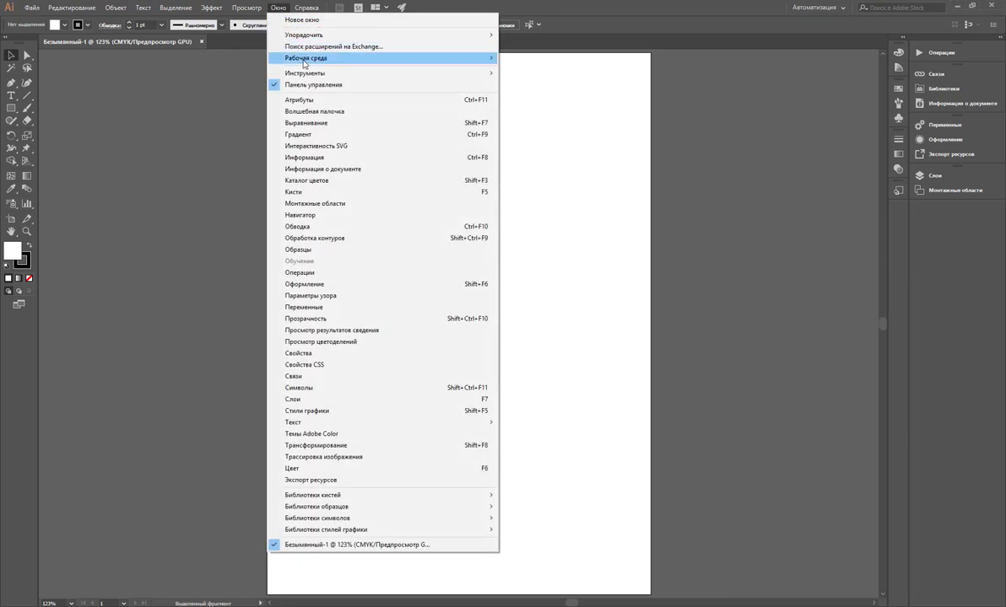
mouse_move(337, 58)
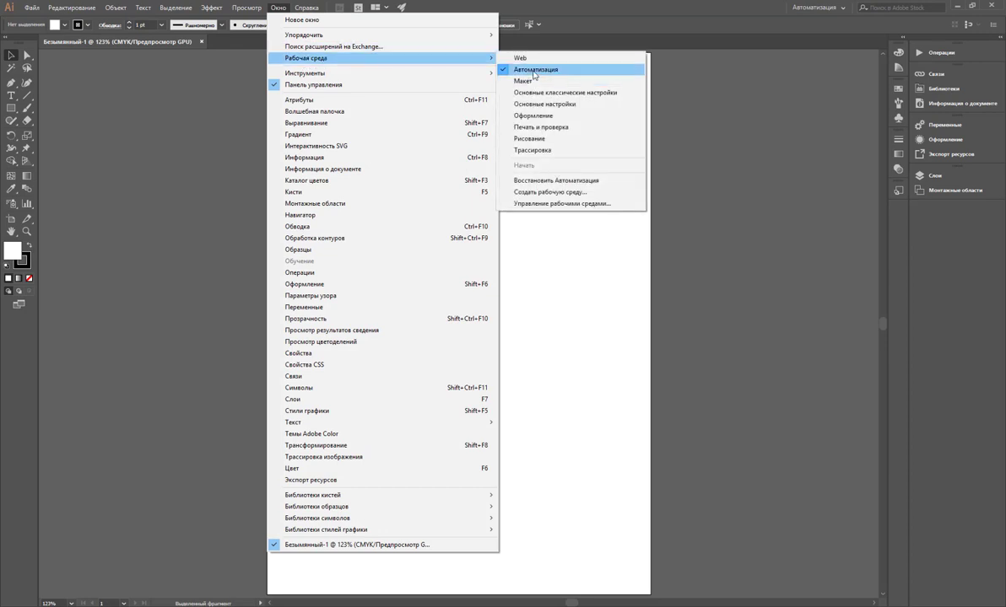
Step: Keep Автоматизация, collapse the dock to icons, and group Artboards and Layers with Graphic Styles
left_click(778, 157)
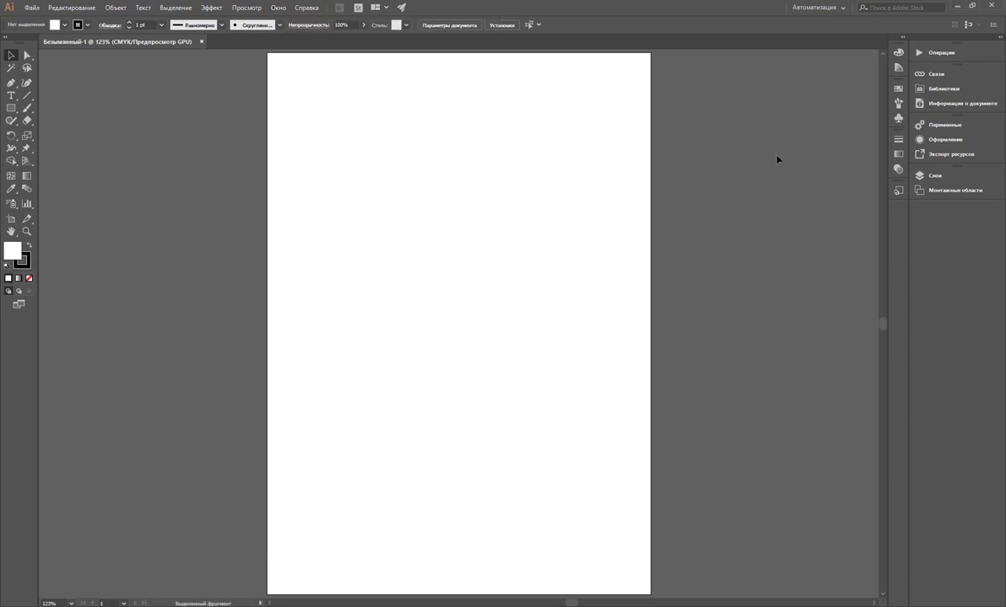
left_click(991, 36)
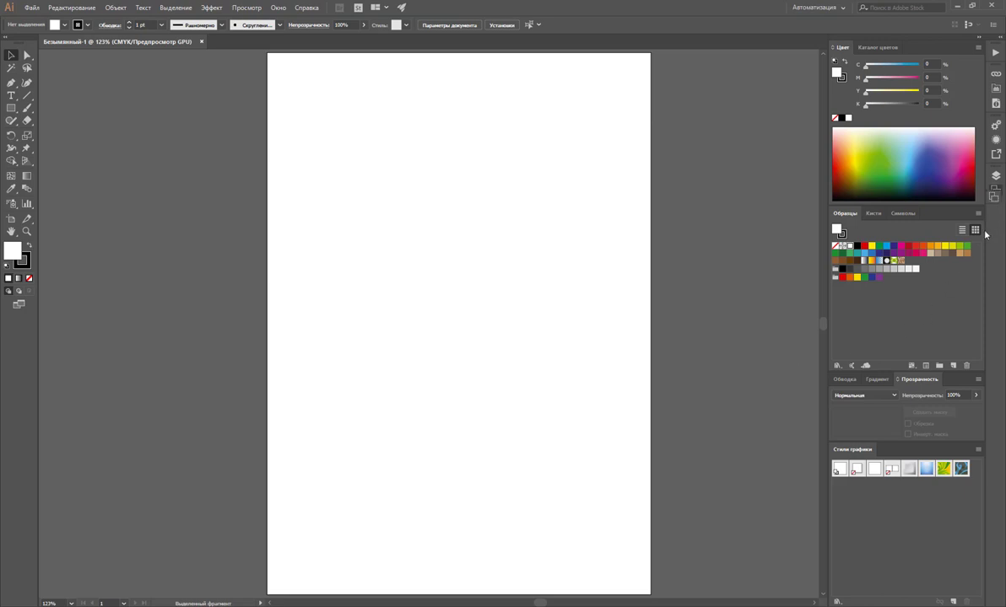
left_click_drag(996, 190, 907, 455)
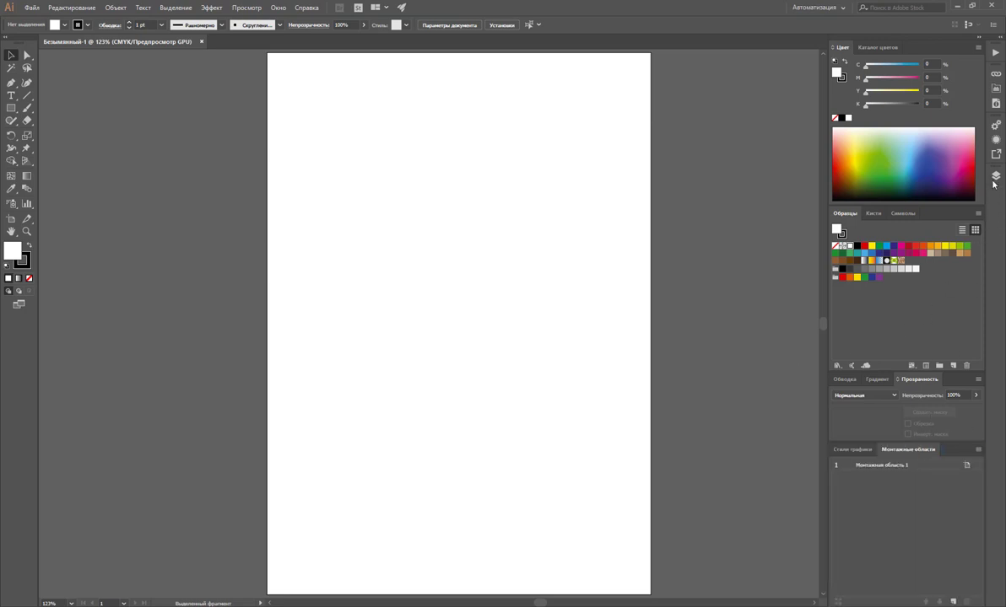
left_click_drag(996, 176, 951, 454)
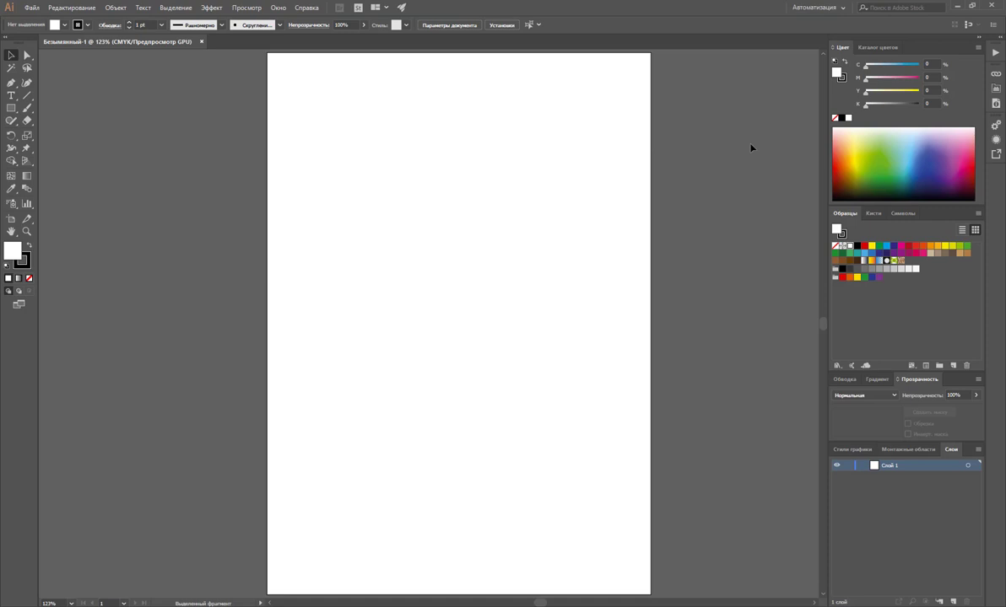
left_click(6, 40)
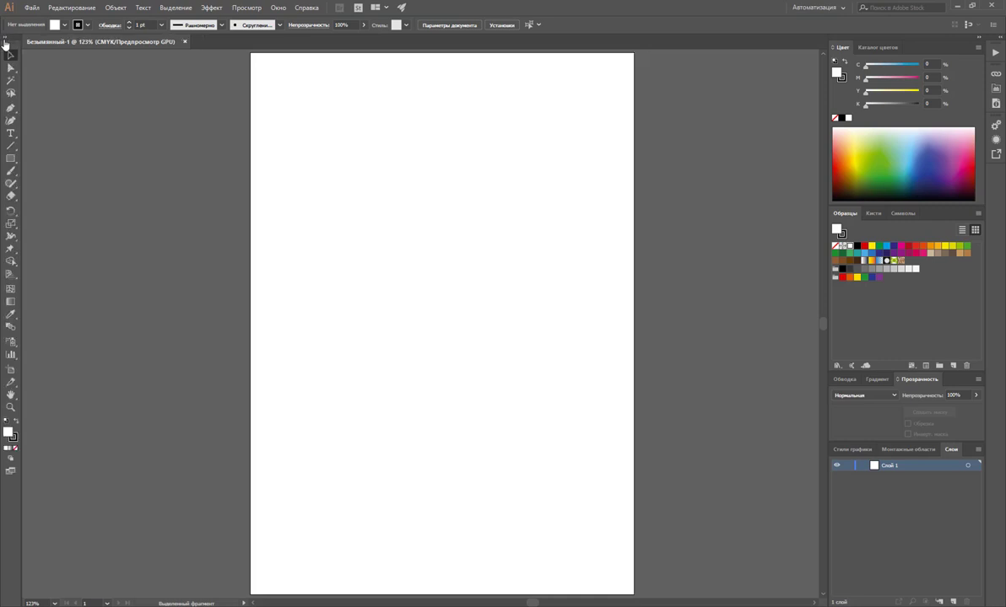
left_click(6, 40)
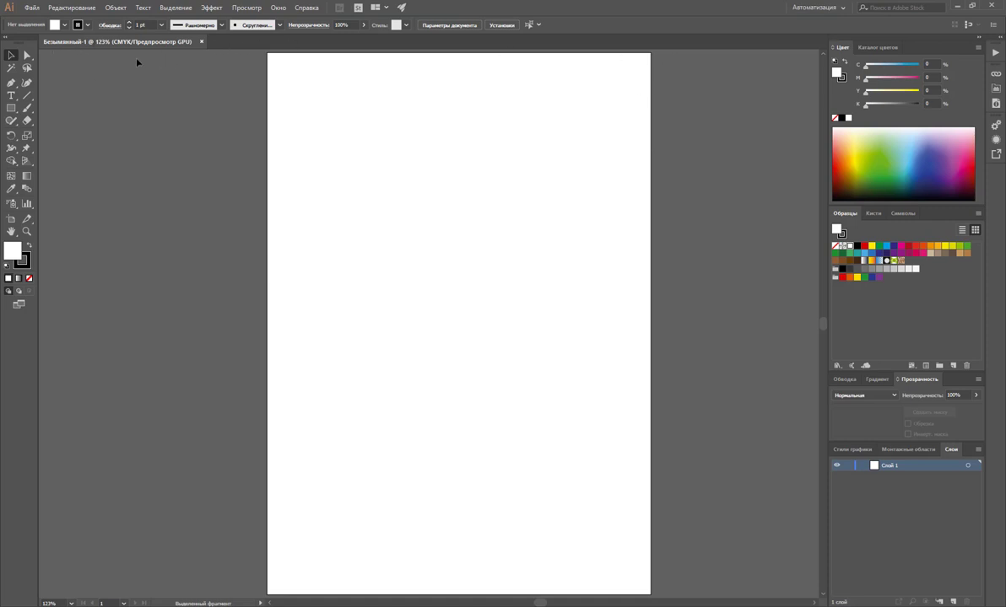
Step: Create a new blank A4 (210 × 297 mm) document and flip between both document tabs
left_click(31, 7)
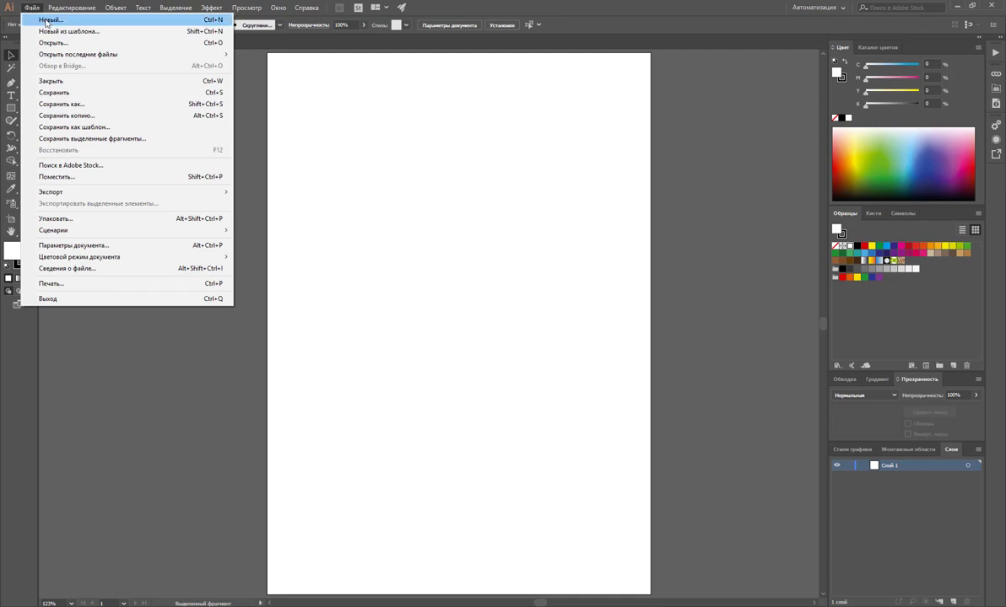
left_click(49, 19)
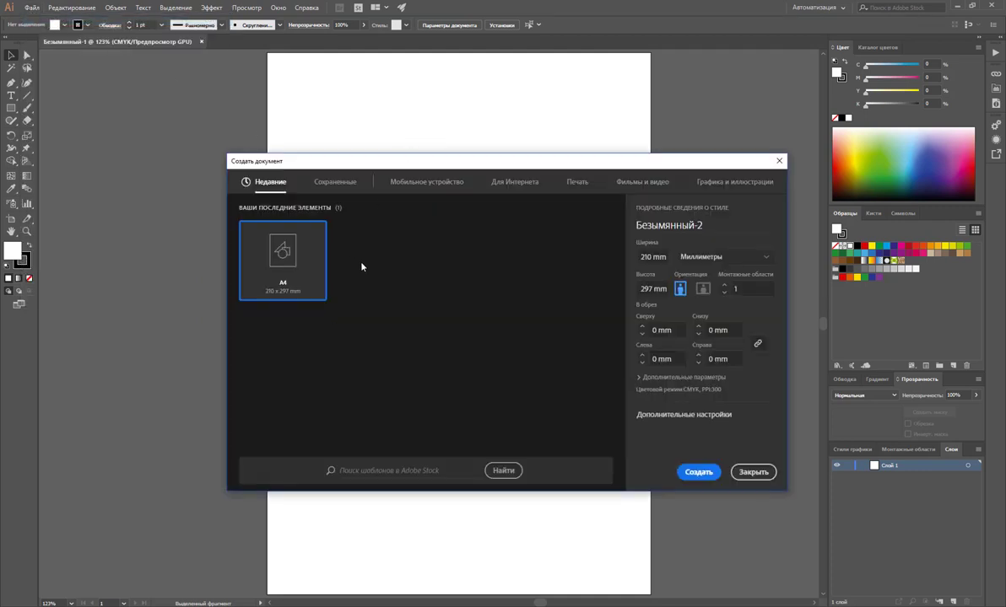
left_click(700, 473)
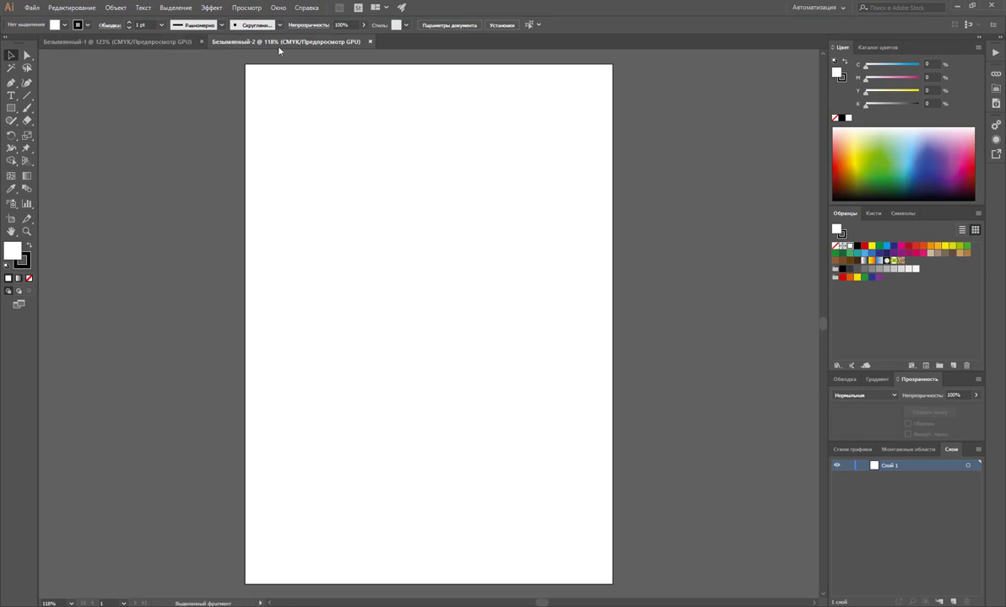
left_click(178, 42)
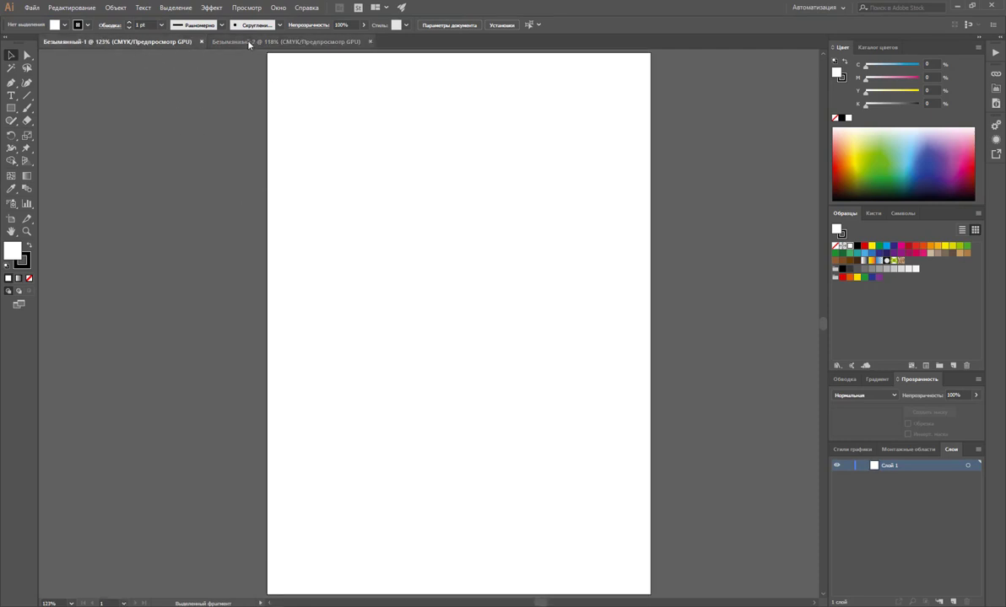
left_click(249, 42)
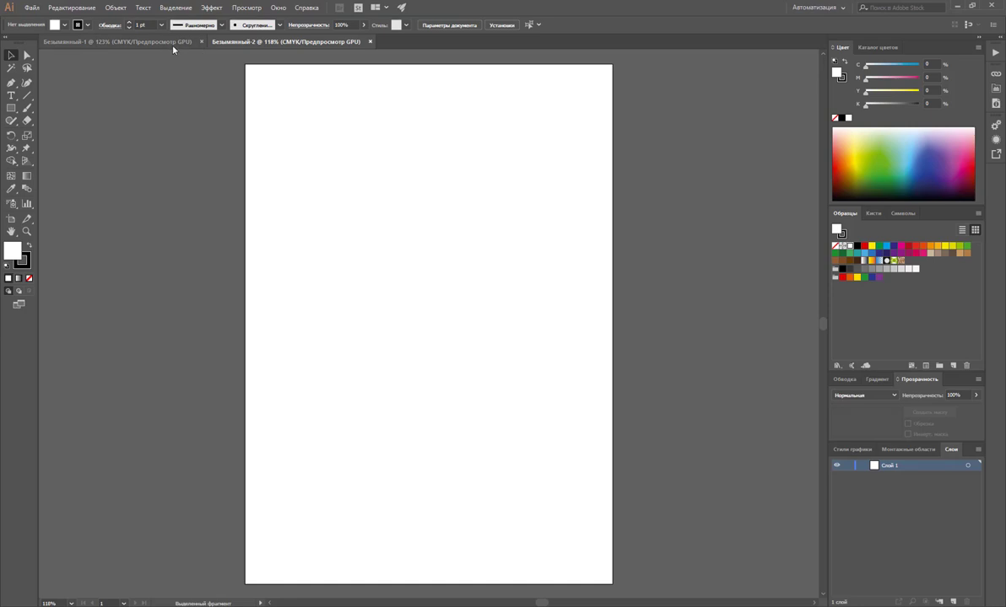
left_click(173, 43)
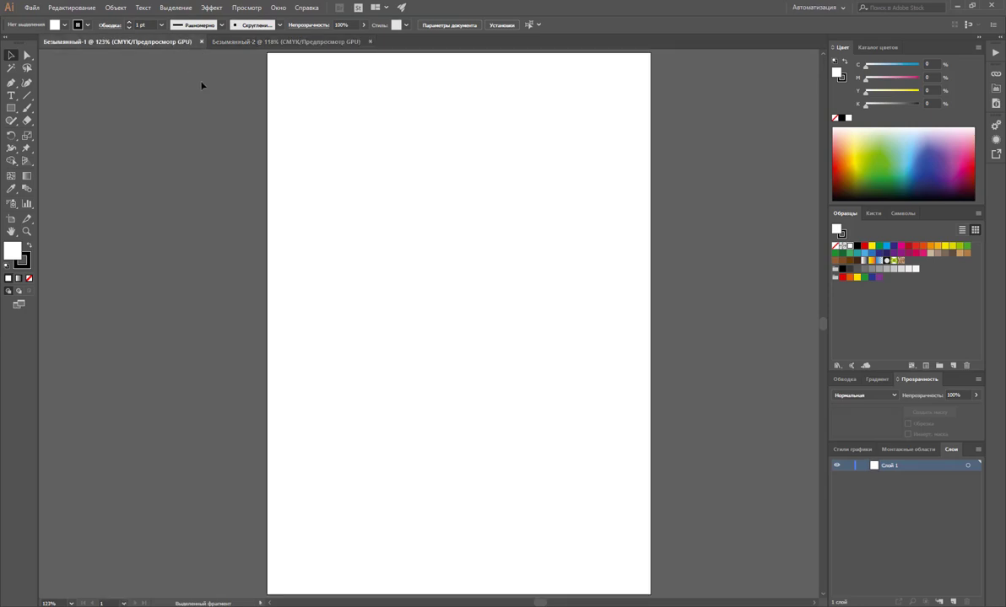
Step: Open the recent file Урок 3 домашнее задание.ai, keeping 9-slice scaling
left_click(31, 9)
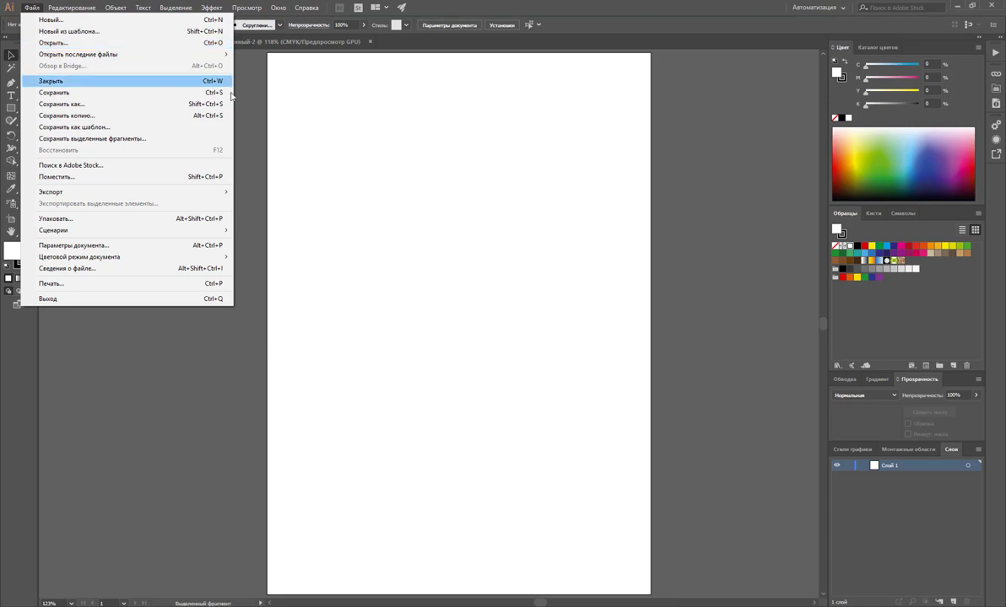
left_click(256, 101)
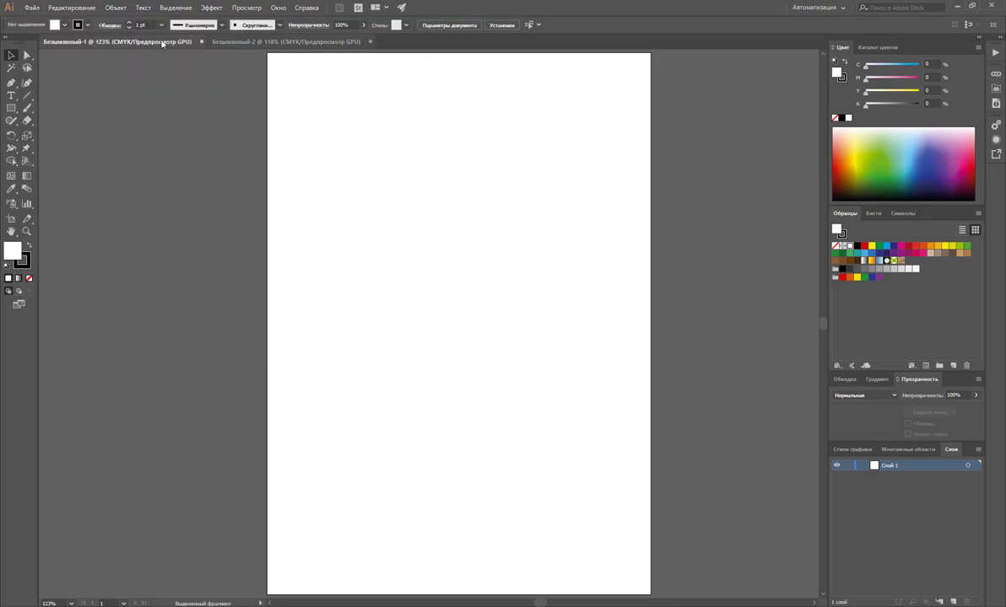
left_click(31, 8)
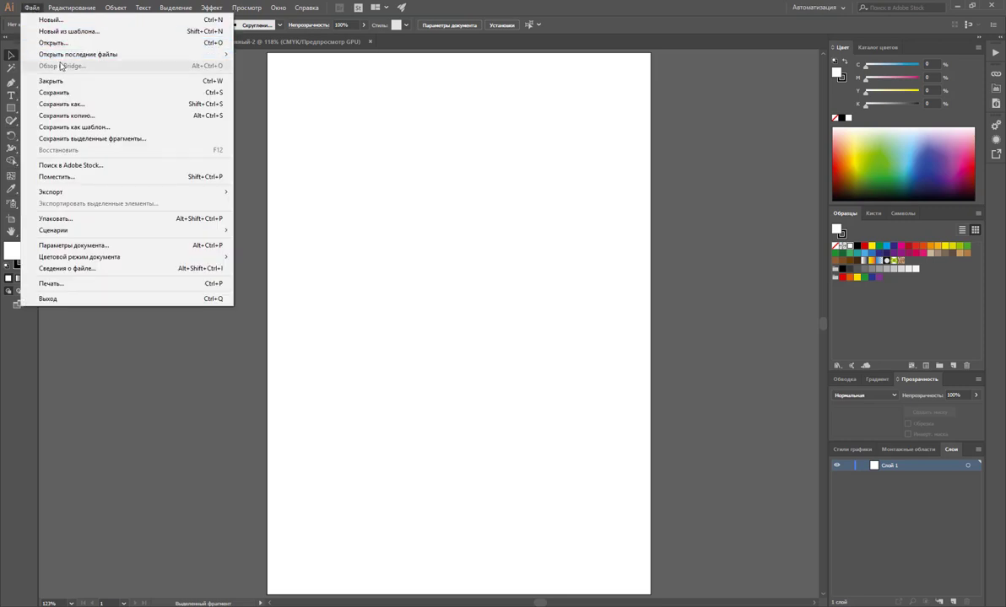
left_click(304, 53)
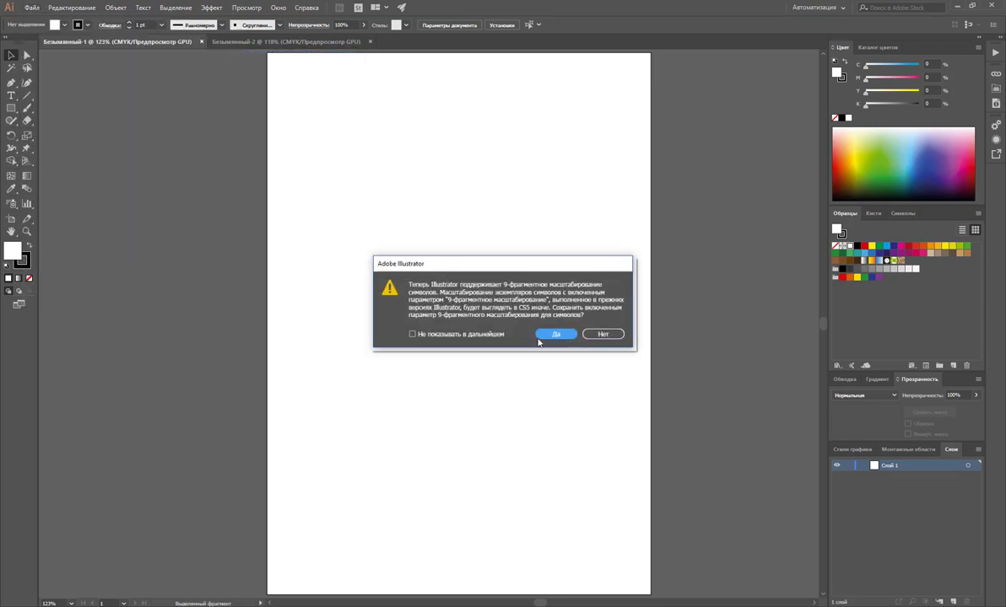
left_click(556, 334)
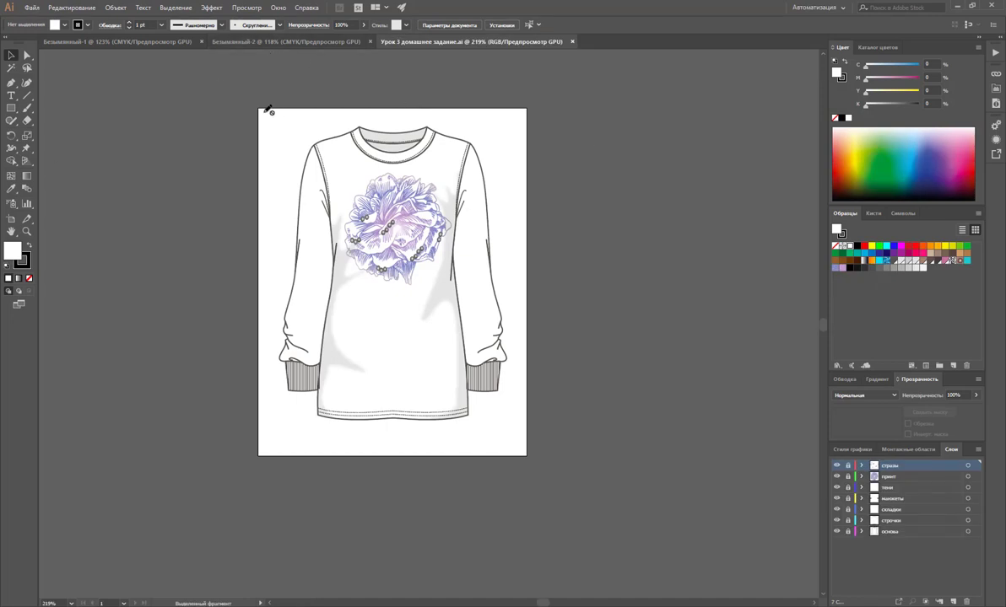
Step: Cycle through the open documents and close the blank Безымянный-2 with Ctrl+W
left_click(270, 41)
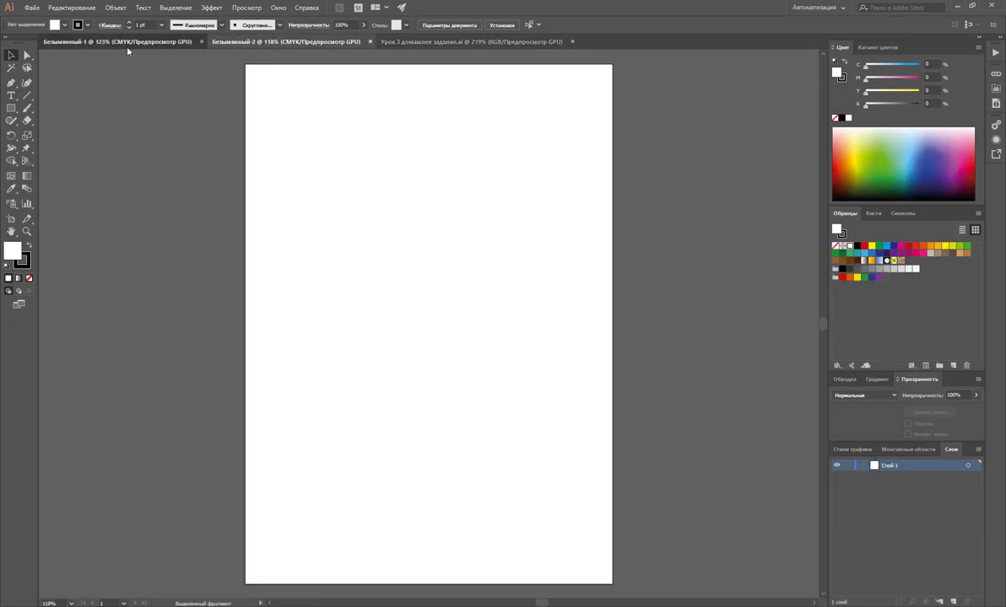
left_click(128, 42)
left_click(280, 41)
left_click(436, 42)
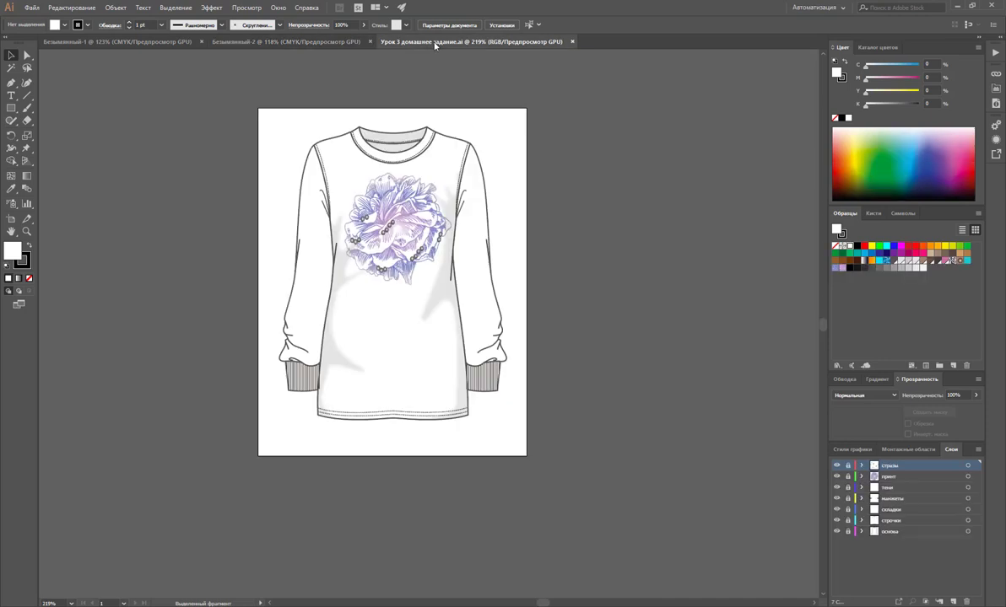
left_click(354, 42)
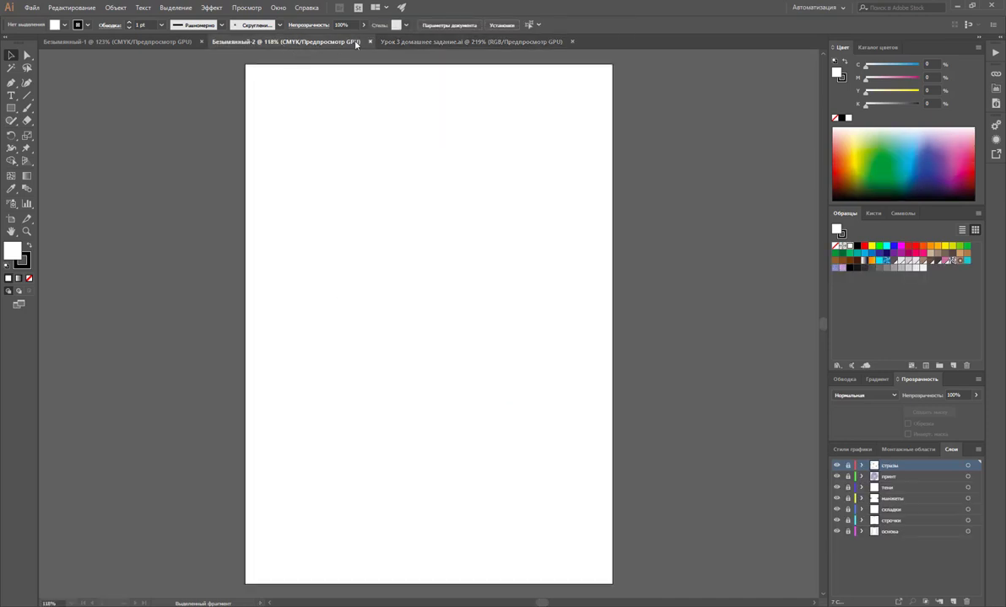
key("ctrl+w")
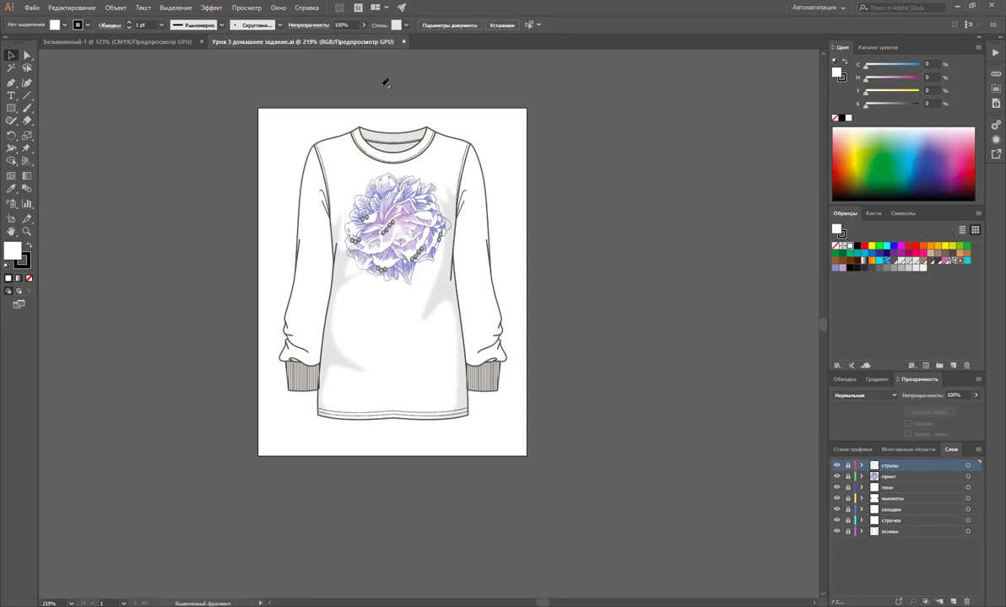
Step: On Безымянный-1, draw an 82.745 mm square in the upper artboard with the Rectangle tool
left_click(102, 42)
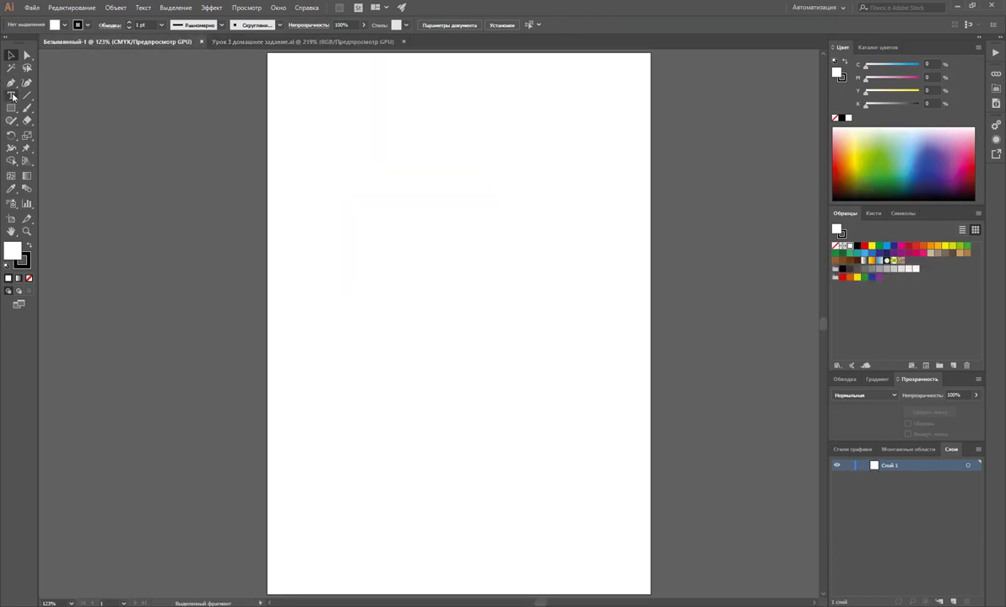
left_click(11, 108)
left_click_drag(376, 161, 528, 313)
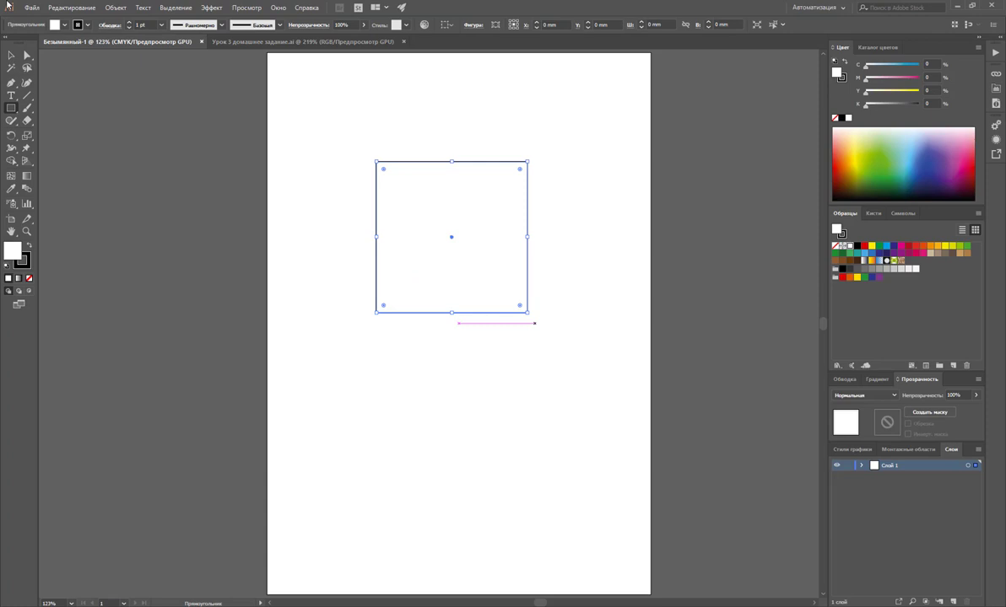
Step: Begin closing Безымянный-1, agree to save, then cancel Save As to keep it open
left_click(203, 41)
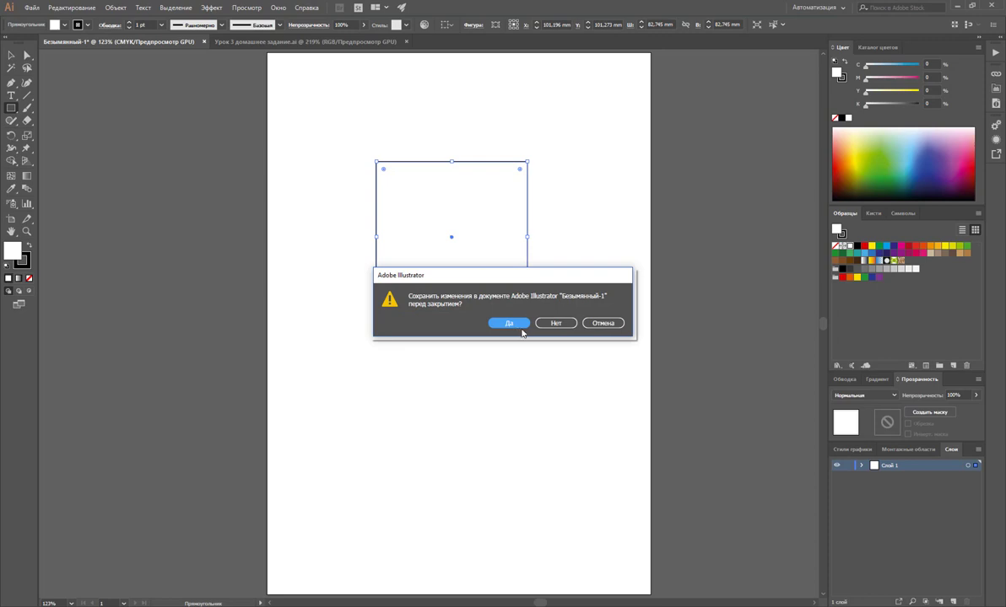
left_click(516, 326)
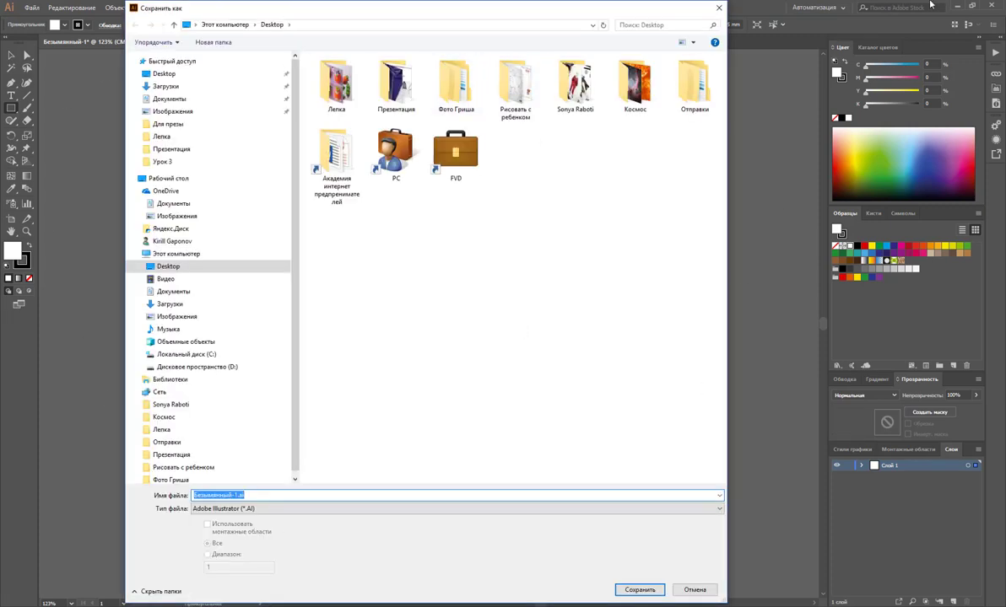
left_click(717, 7)
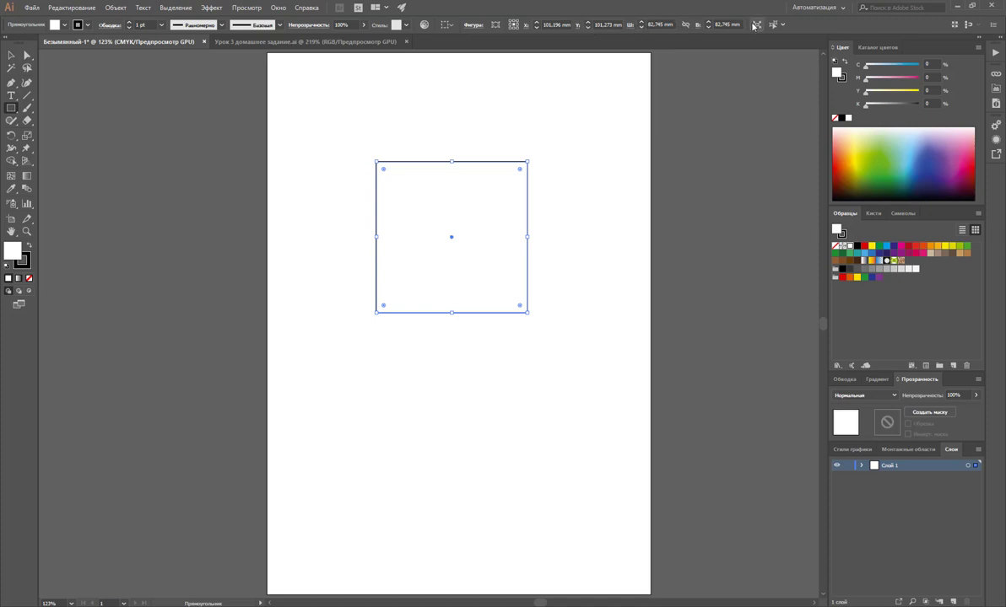
Step: Lock the square's width-height proportions and review its values in the Трансформирование panel
left_click(685, 26)
left_click(278, 8)
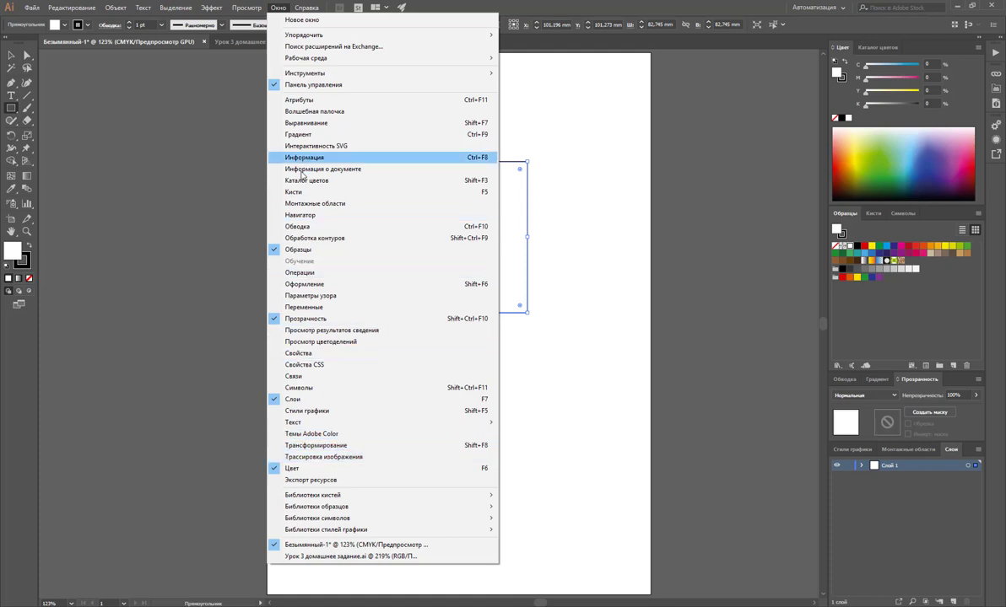
left_click(325, 445)
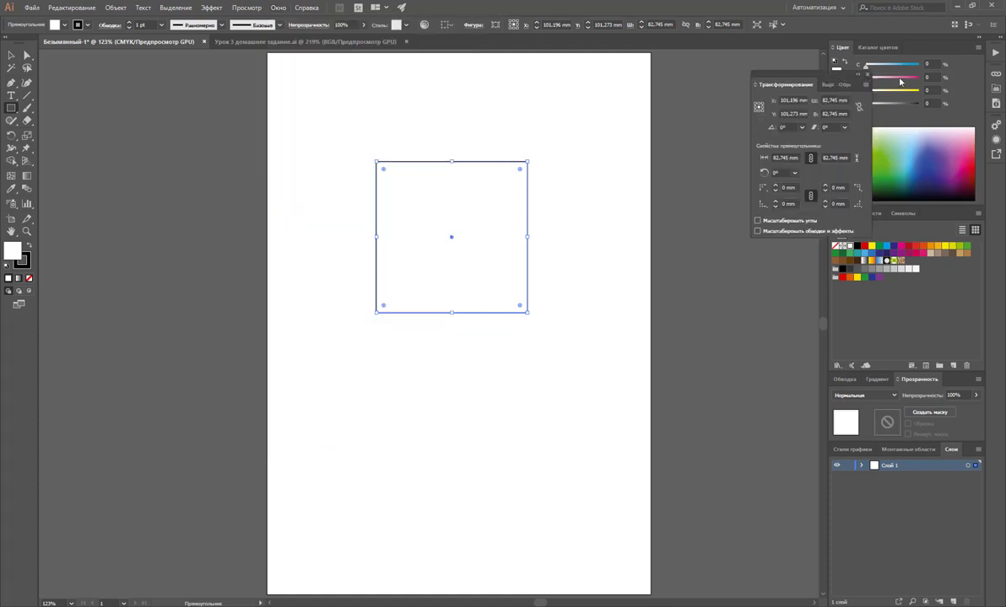
left_click_drag(816, 78, 729, 75)
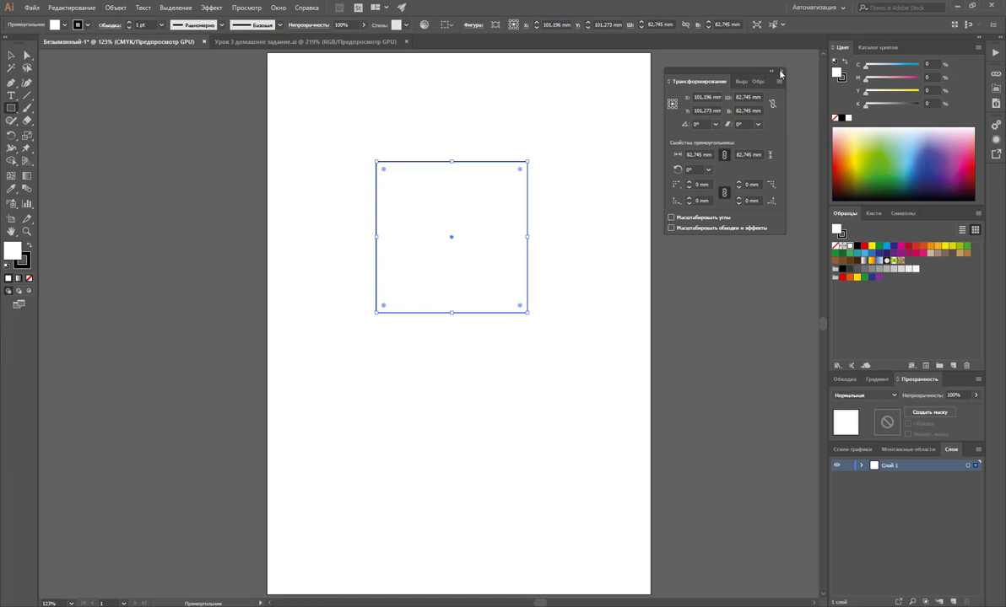
left_click(781, 72)
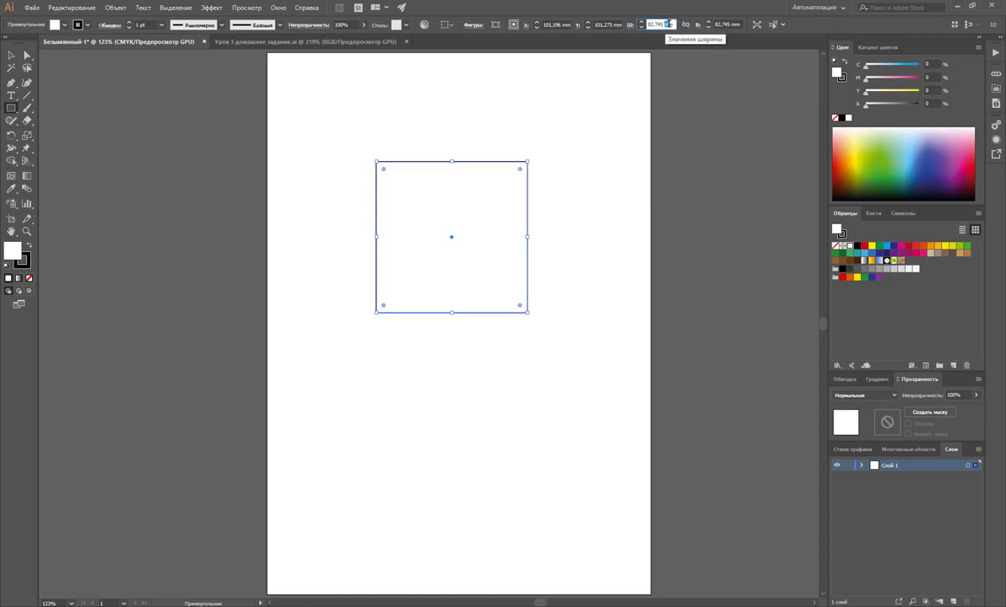
Step: Open and cancel the Прямоугольник size dialog, then open the Редактирование menu toward Установки
left_click(676, 72)
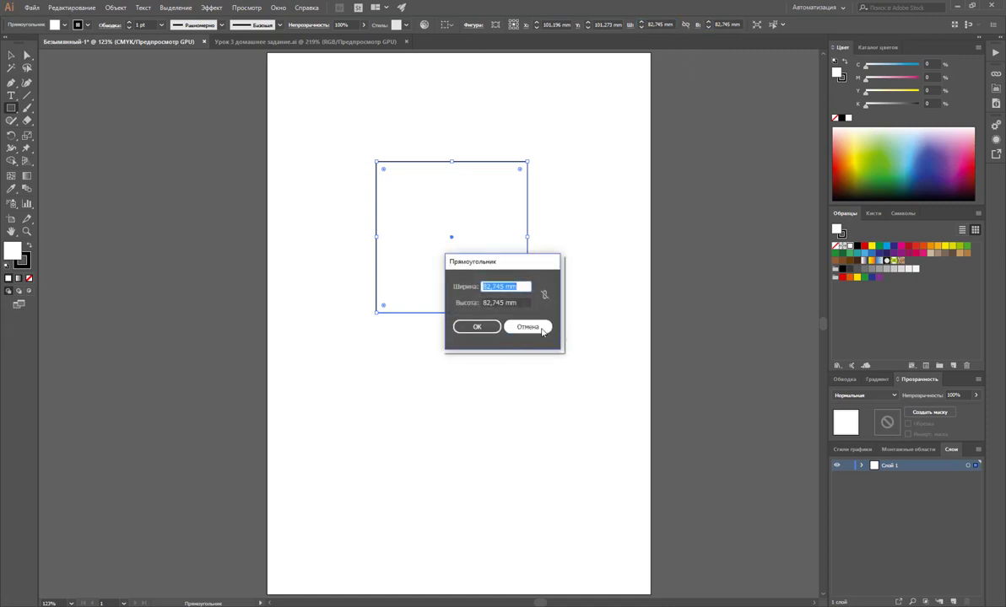
left_click(527, 327)
left_click(61, 13)
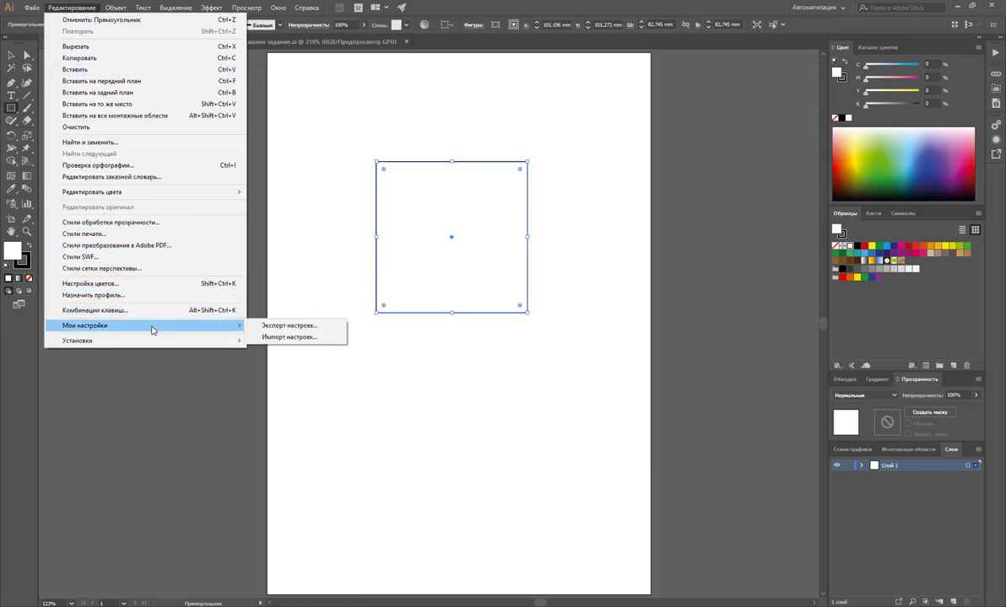
mouse_move(144, 340)
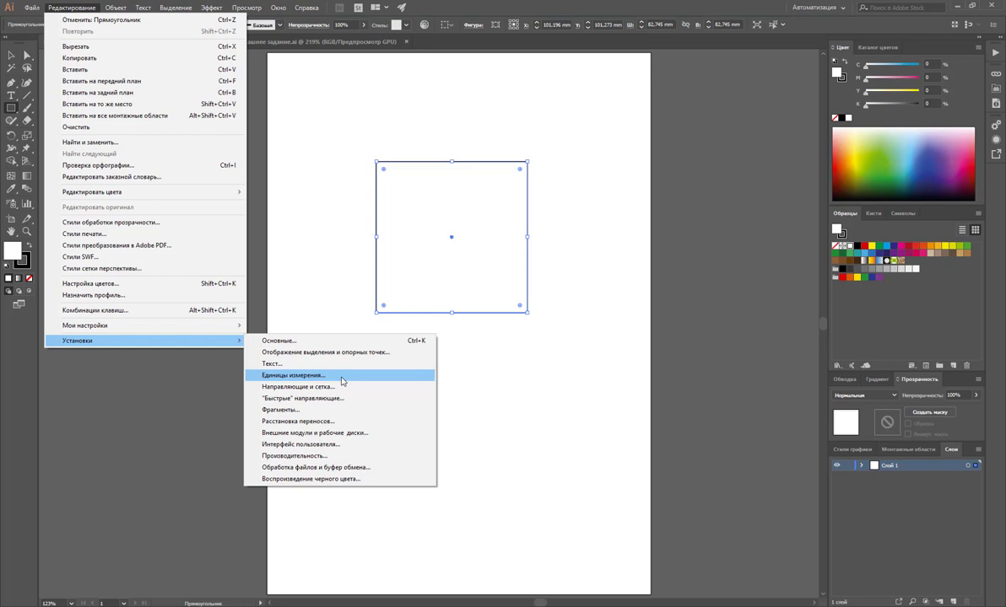
Step: In Единицы измерения preferences, verify Основные is millimetres and Обводка is points, then cancel
left_click(342, 378)
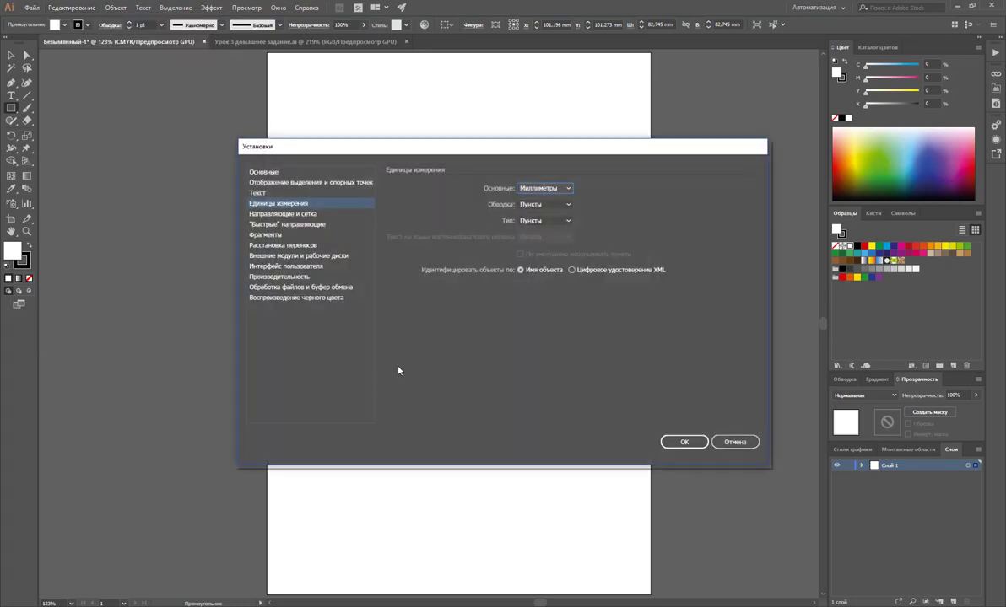
left_click_drag(560, 165, 556, 170)
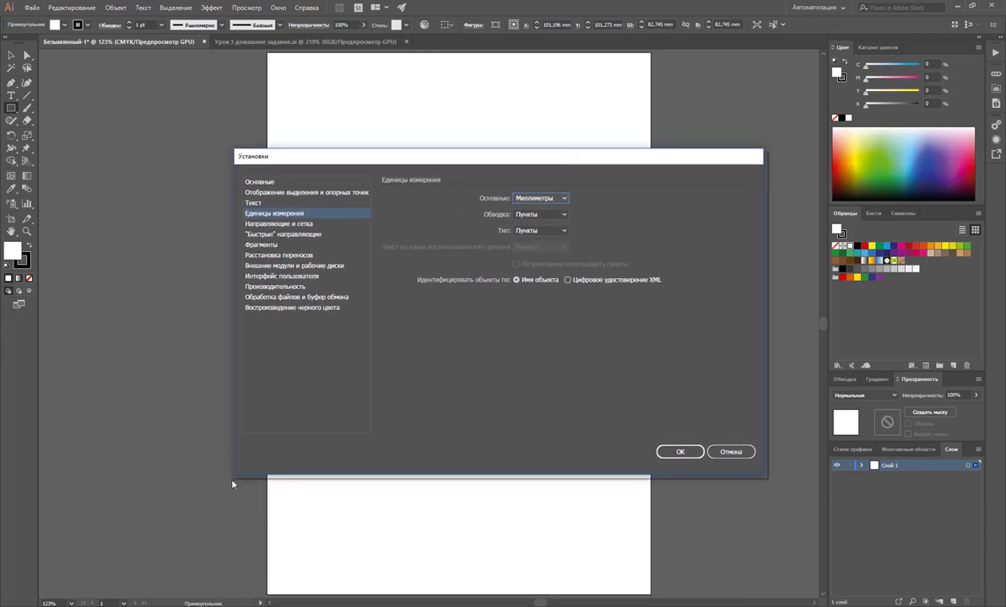
left_click(563, 198)
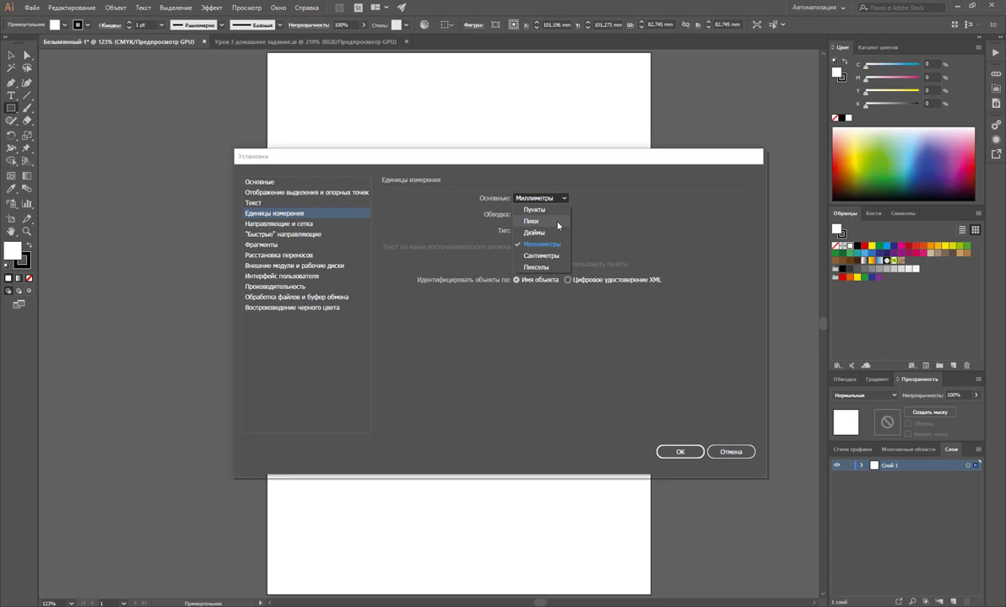
left_click(498, 211)
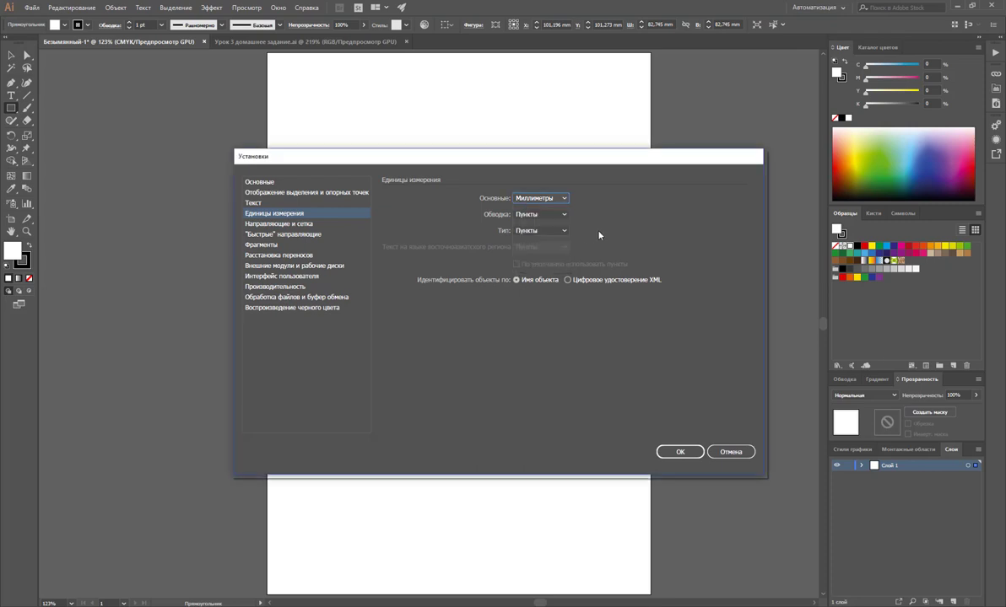
left_click(539, 218)
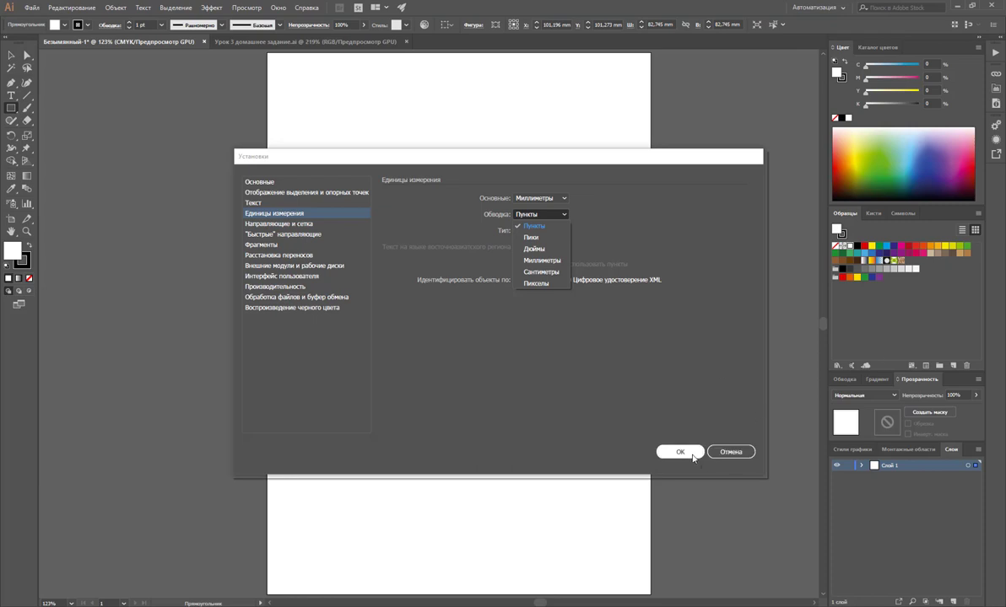
left_click(641, 456)
left_click(731, 453)
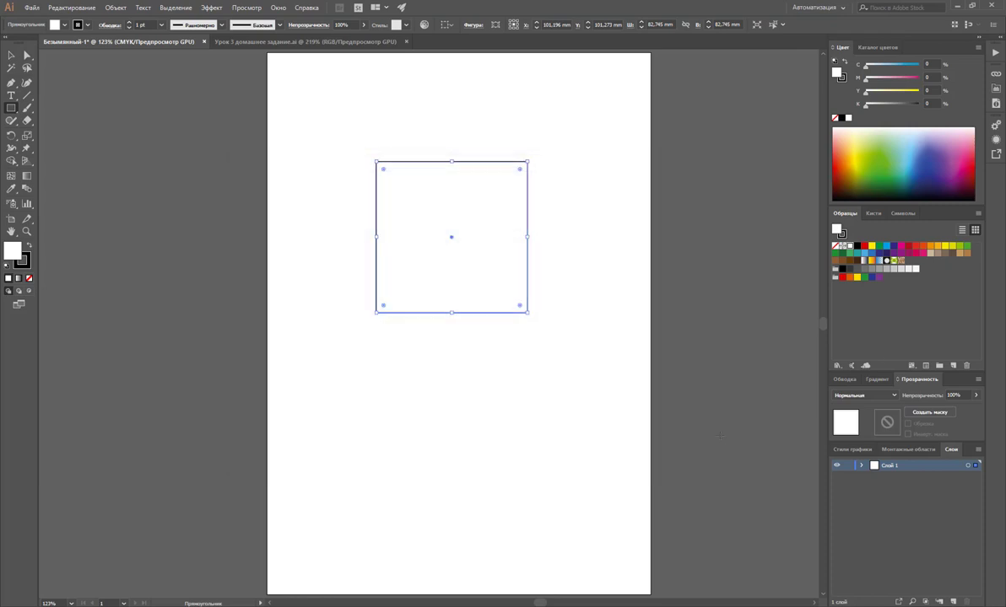